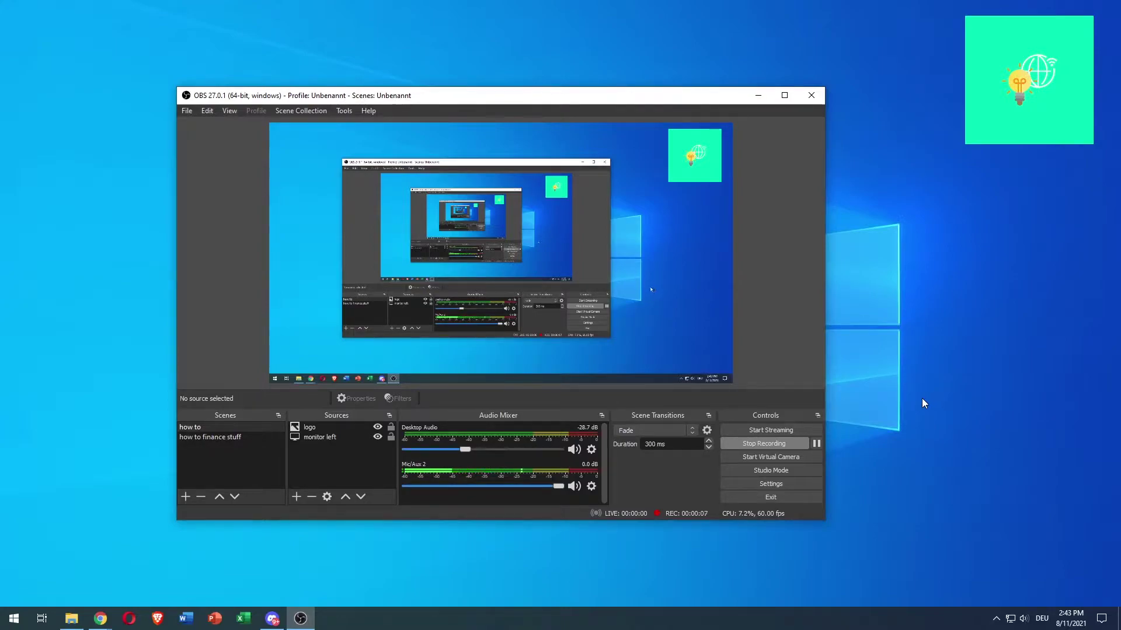
Step: Nudge the OBS window right and open Settings from the Controls dock
left_click_drag(435, 96, 453, 99)
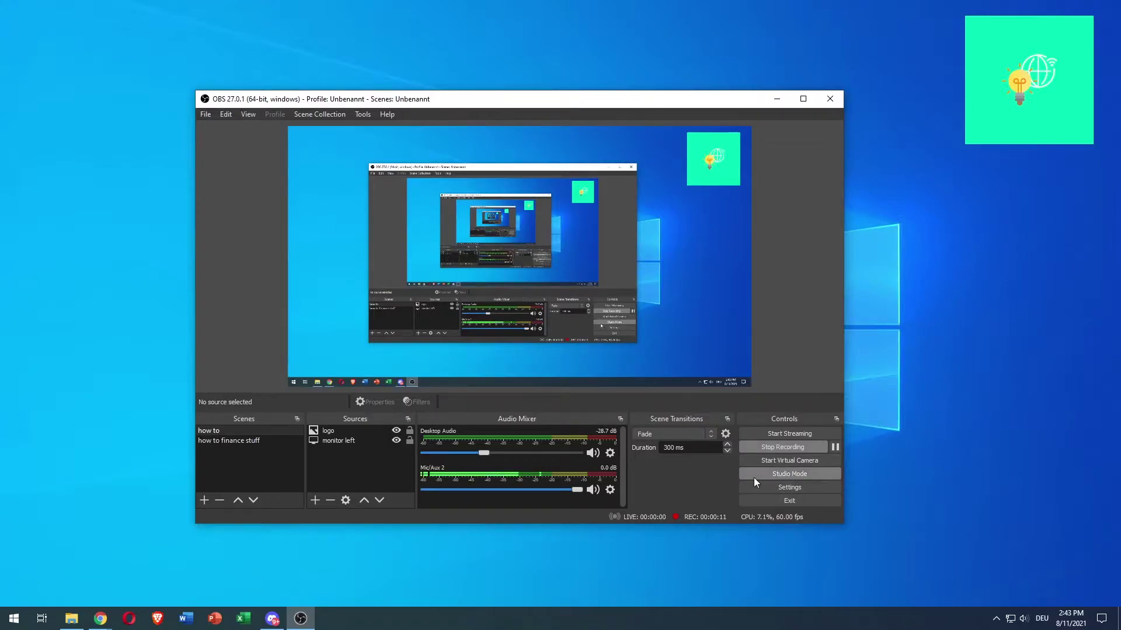
left_click(789, 487)
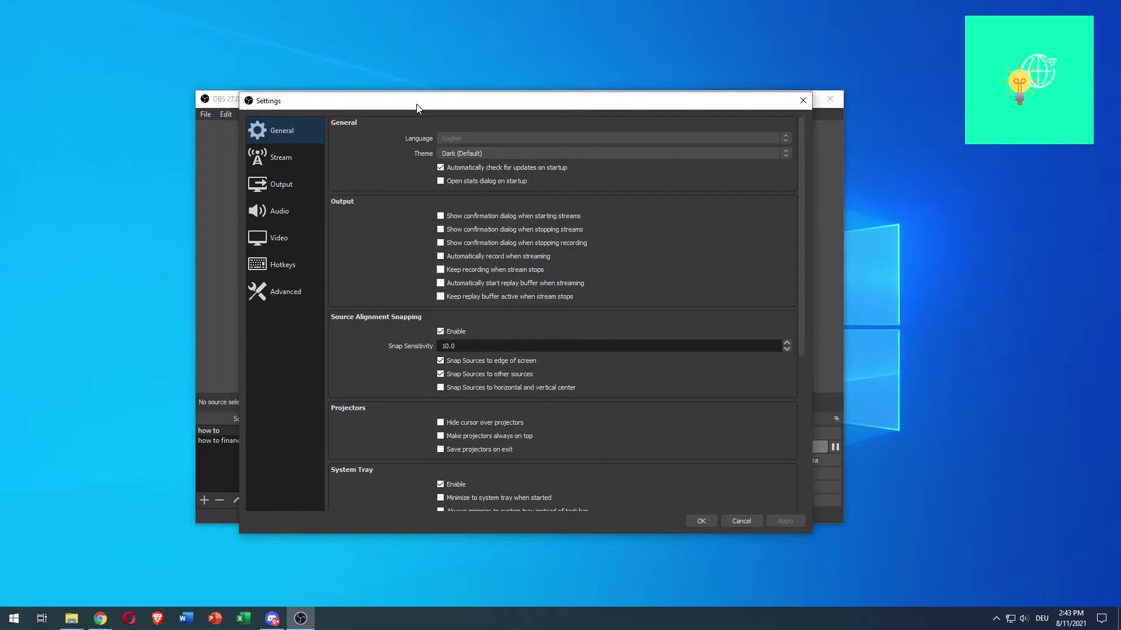
Step: On the Audio page, pick Mic (HyperX 7.1 Audio) as Mic/Auxiliary Audio and click OK
left_click(289, 211)
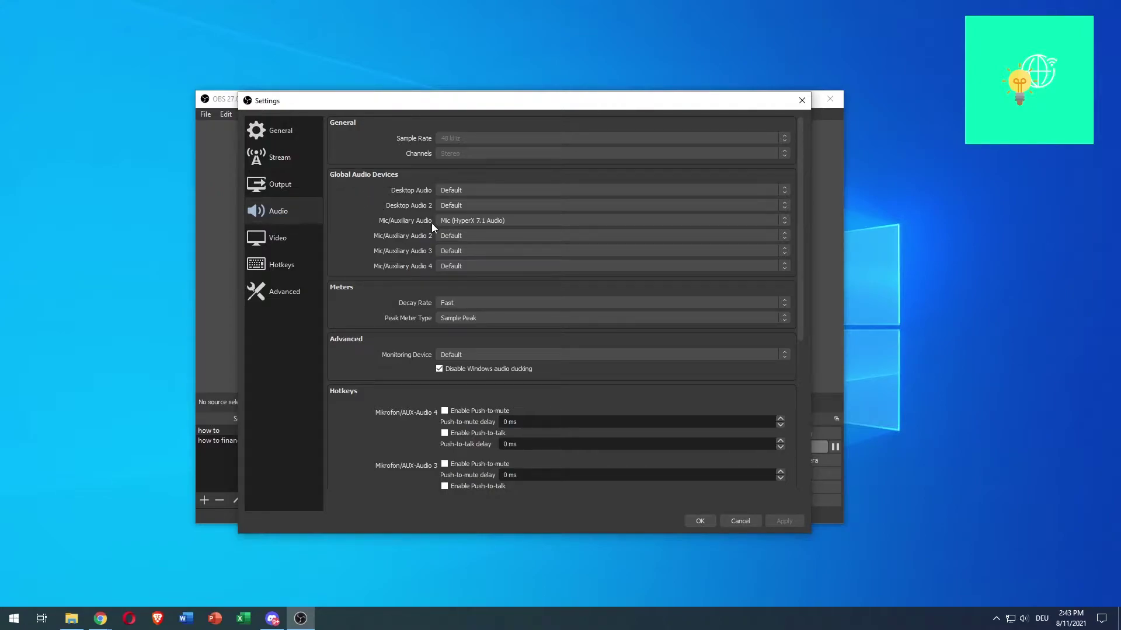
left_click(445, 222)
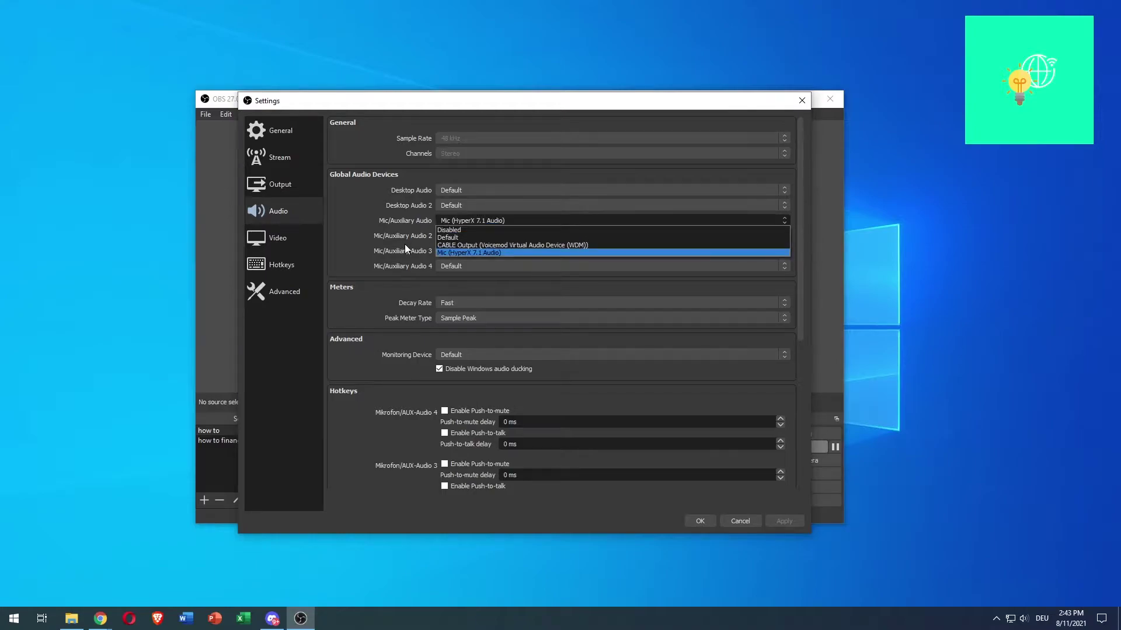
left_click(472, 253)
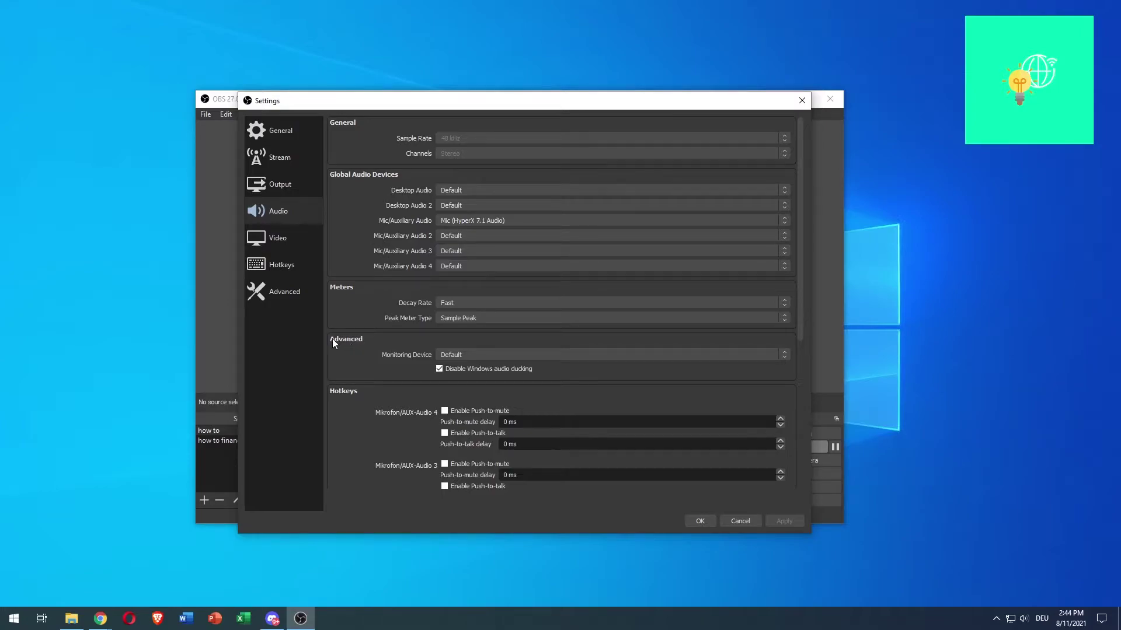
scroll(387, 344, "down", 1)
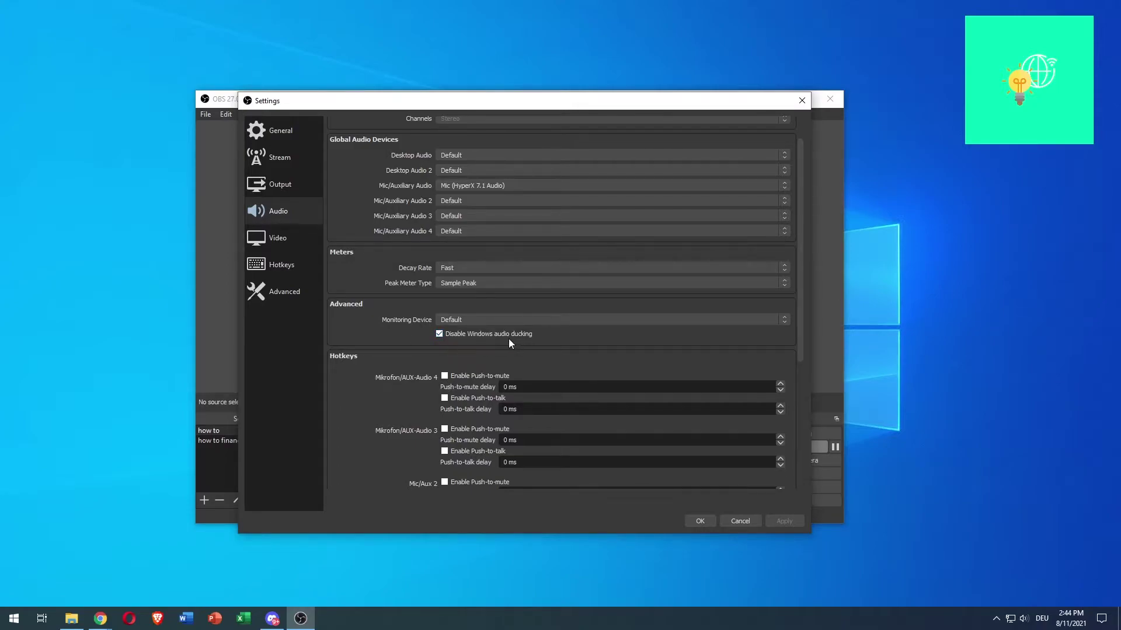
left_click(703, 521)
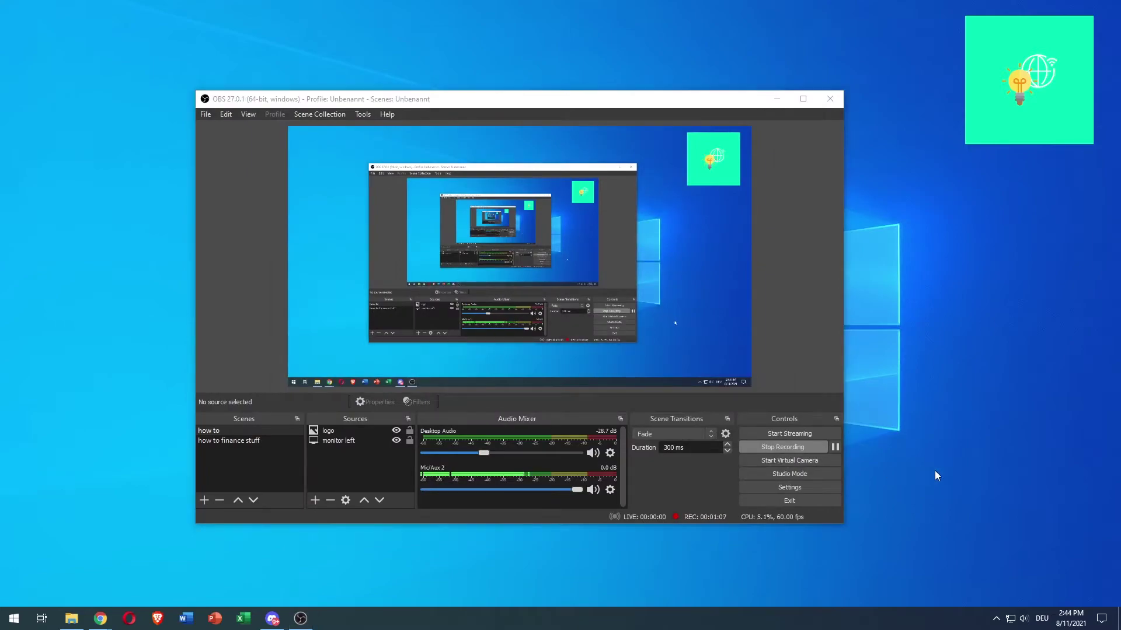
Step: Open the classic Windows Sound dialog from the taskbar volume icon and centre it
right_click(1023, 622)
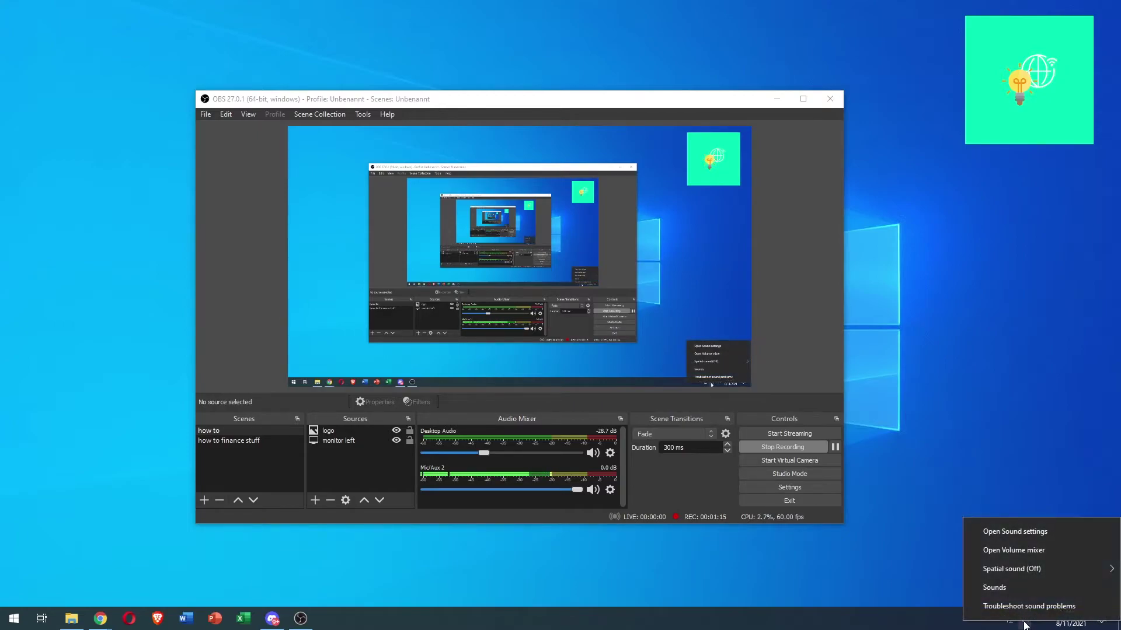
left_click(1000, 588)
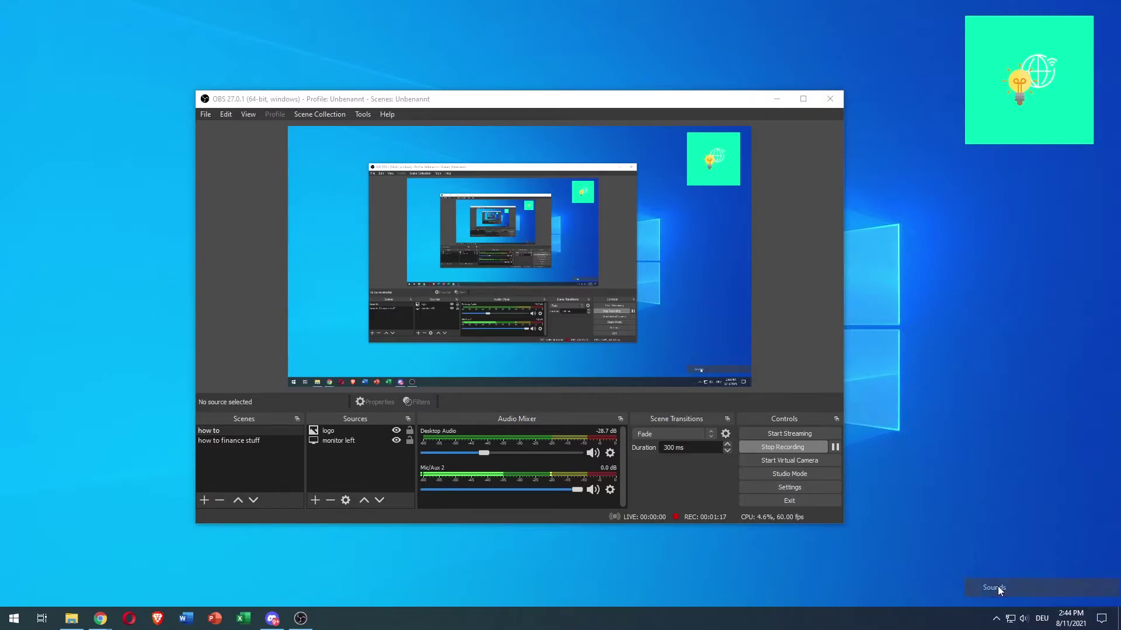
left_click_drag(255, 136, 587, 195)
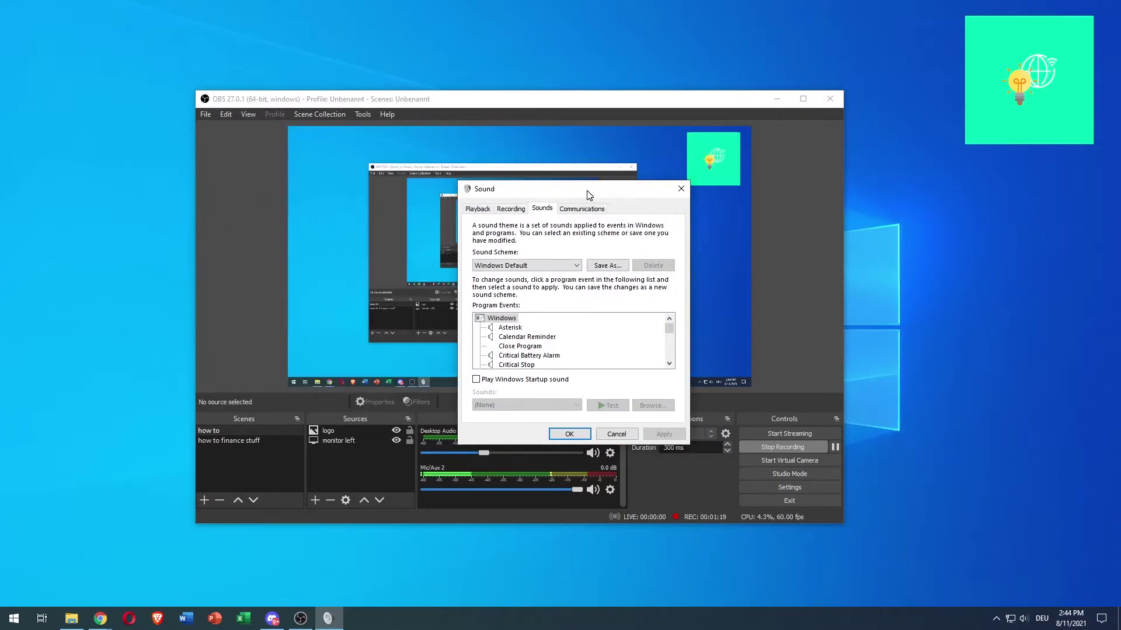
Step: Open Properties for the Mic (HyperX 7.1 Audio) device on the Recording tab
left_click(508, 209)
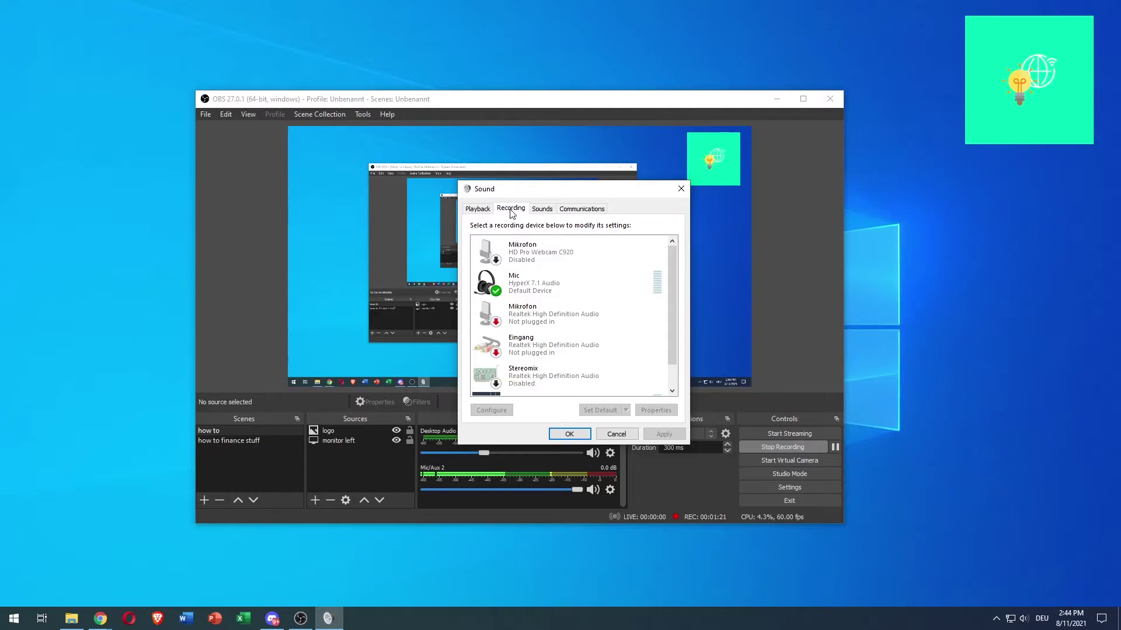
left_click(534, 286)
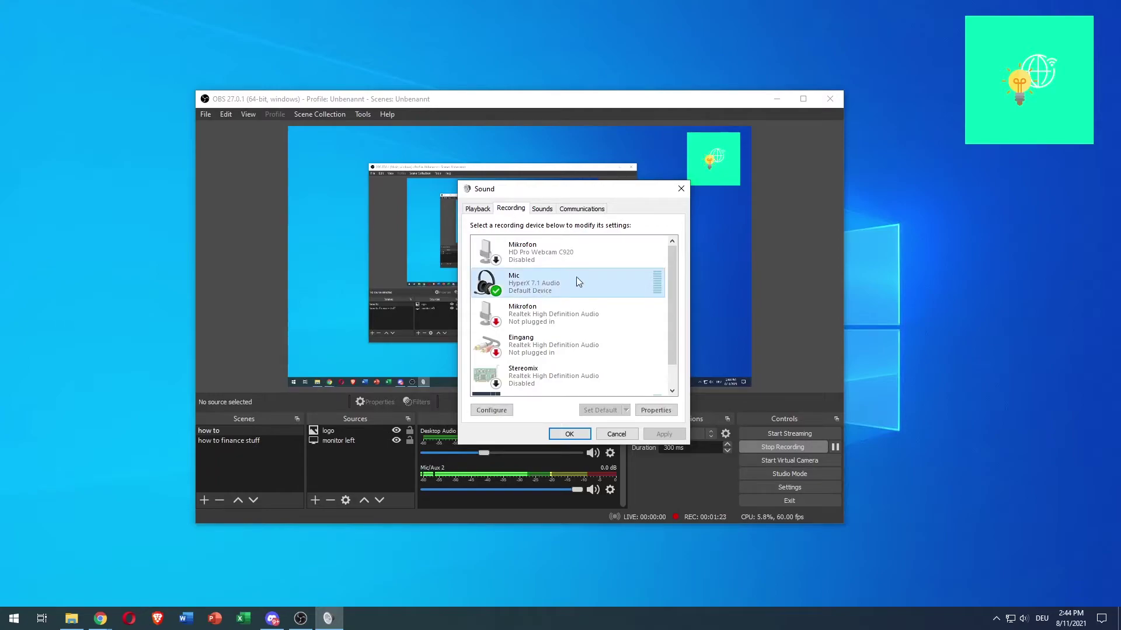
right_click(534, 284)
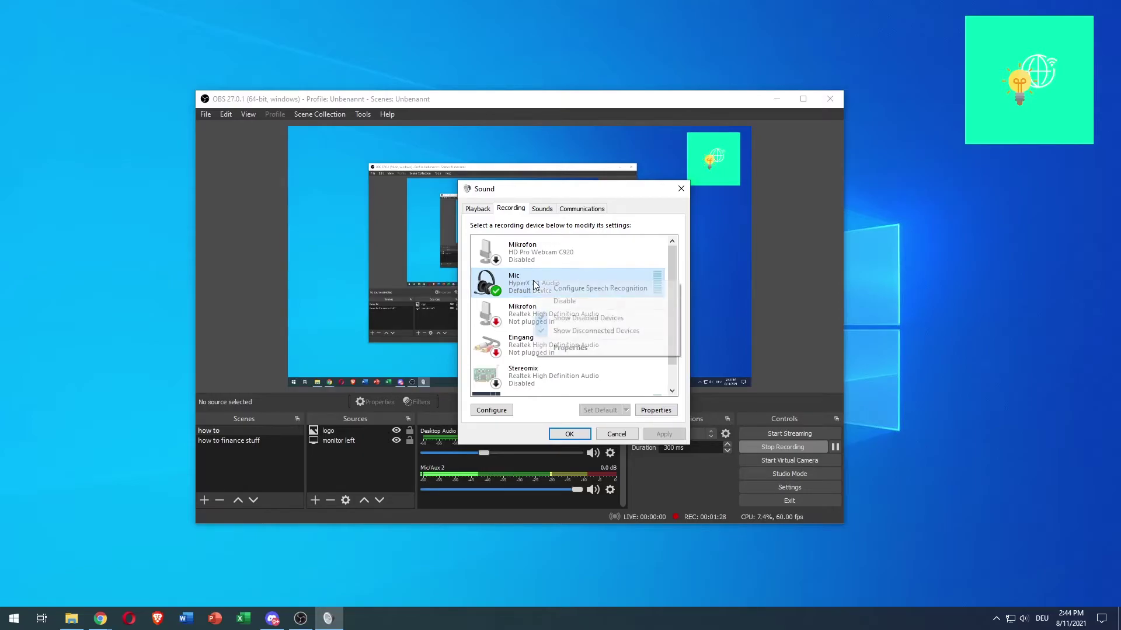
left_click(562, 349)
left_click_drag(543, 239, 476, 223)
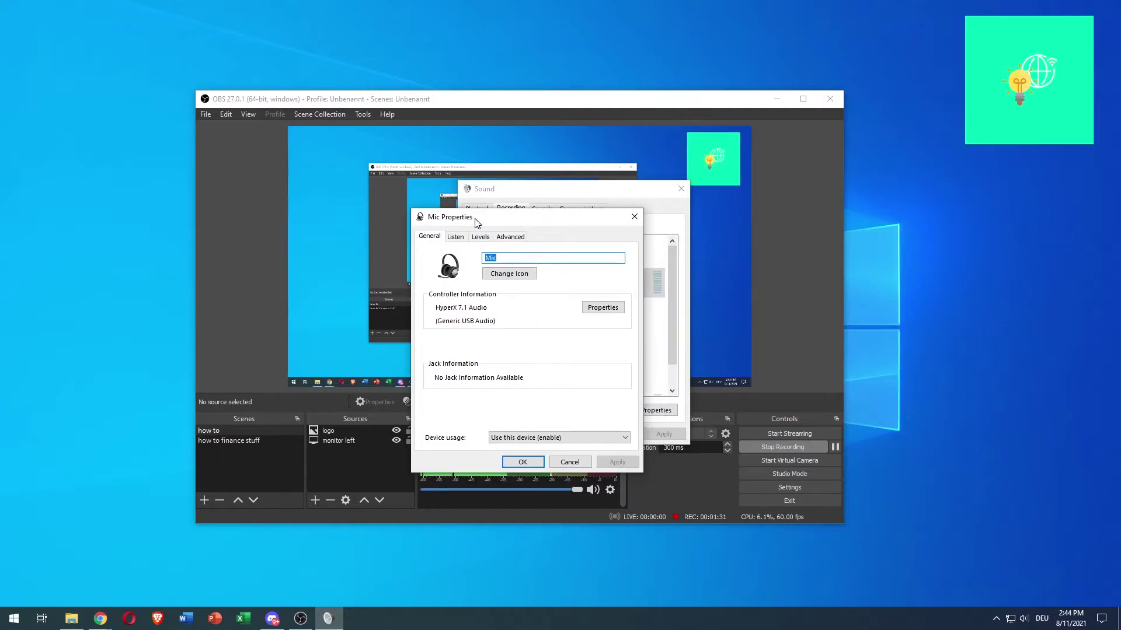
Step: Choose 2 channel, 16 bit, 48000 Hz (DVD Quality) on the Advanced tab, then OK both dialogs
left_click(511, 238)
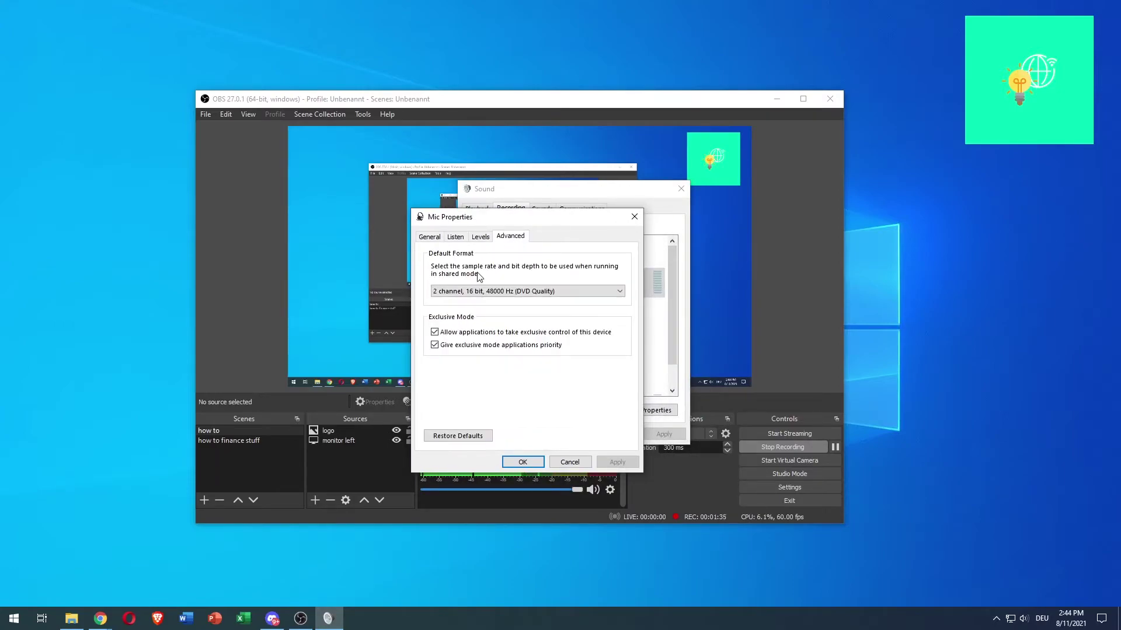
left_click(454, 292)
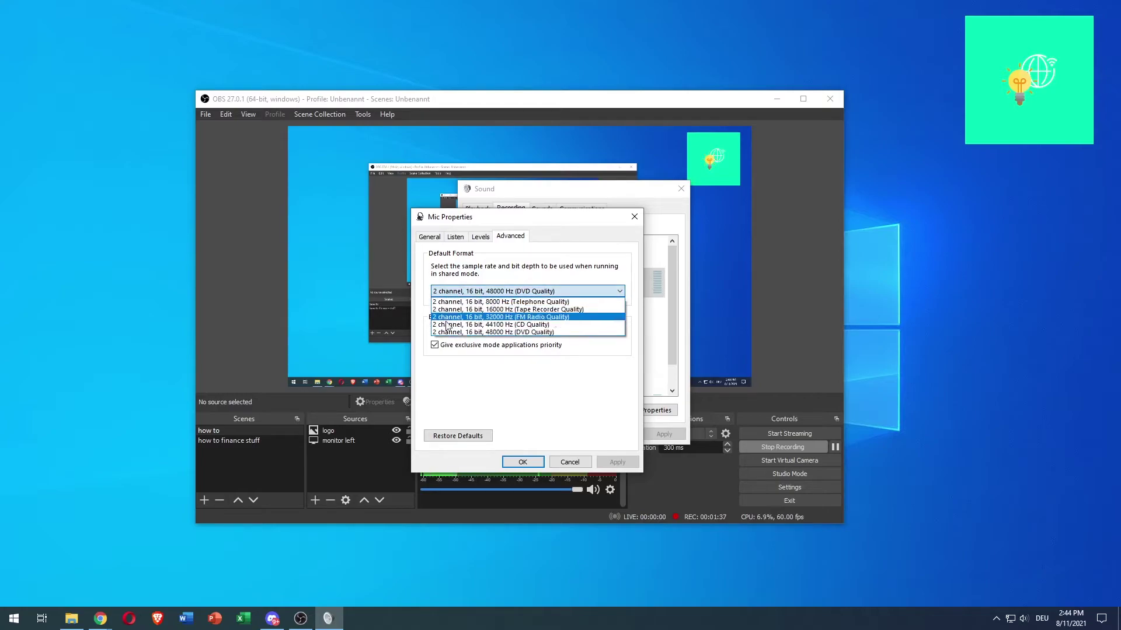
left_click(487, 332)
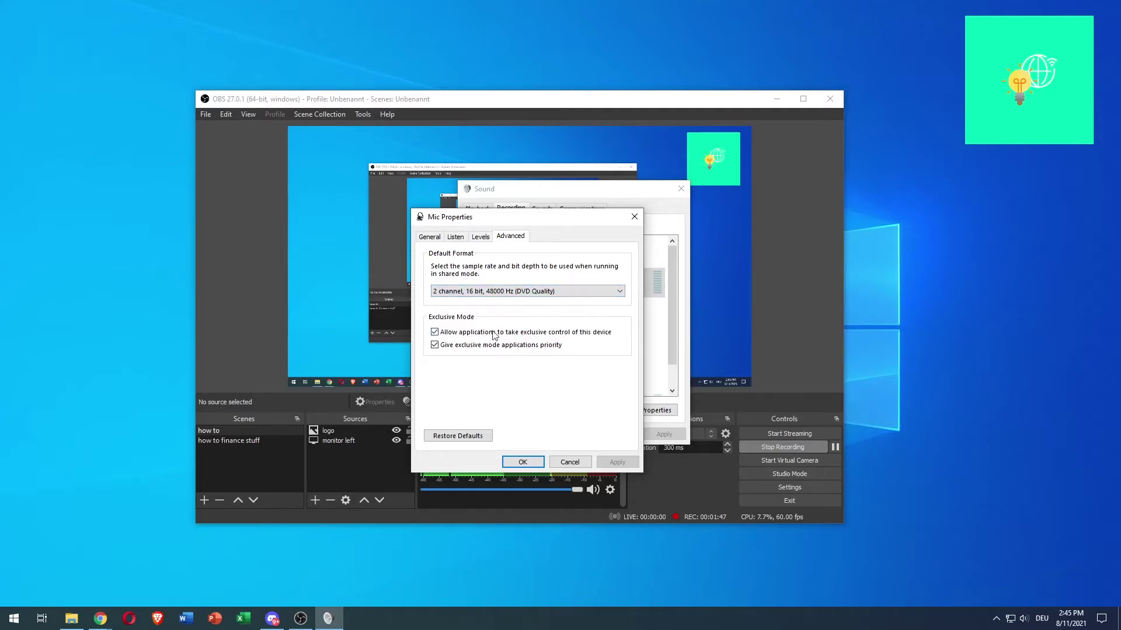
left_click(523, 462)
left_click(575, 436)
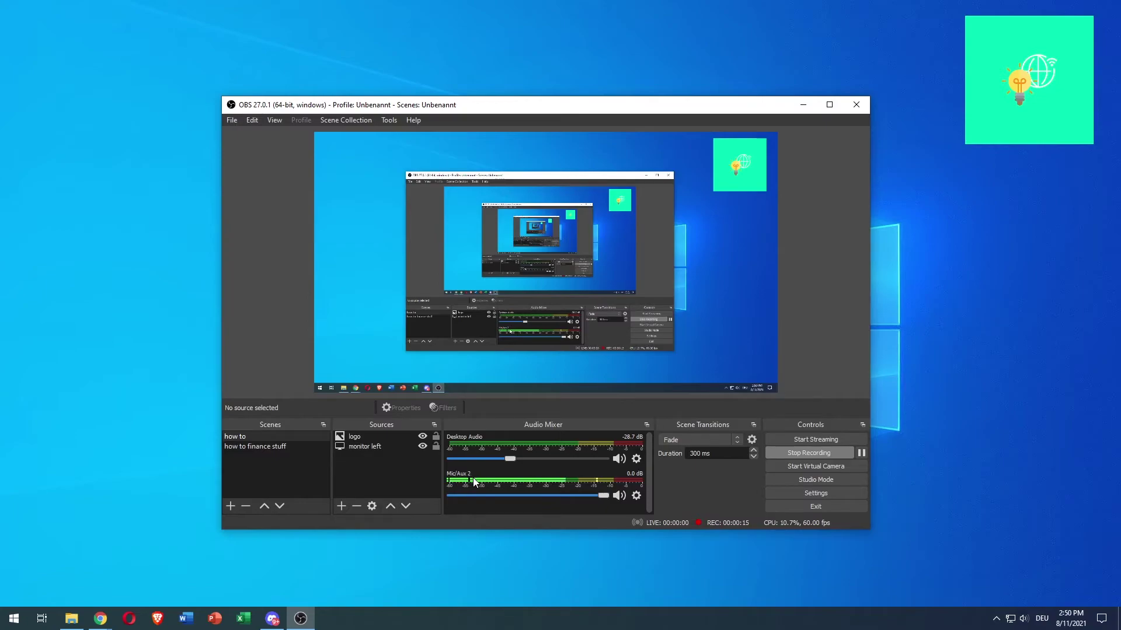
Step: Open the gear menu for Mic/Aux 2 in the Audio Mixer
left_click(636, 496)
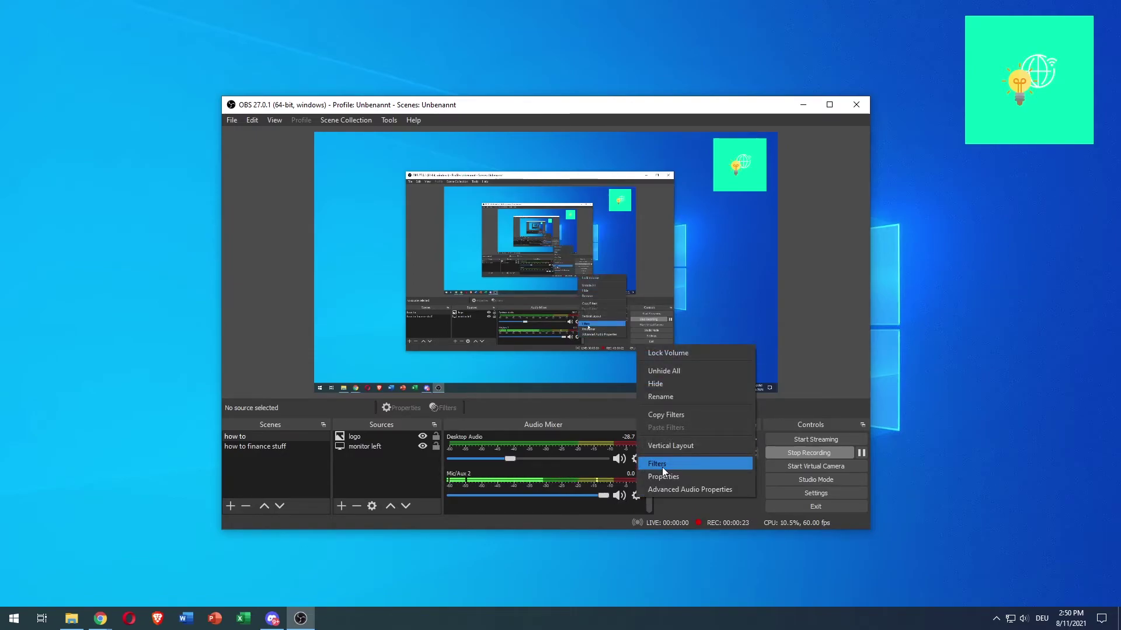
Step: Open Mic/Aux 2 Filters, check Noise Suppression and Noise Gate, and dismiss the add-filter list
left_click(662, 466)
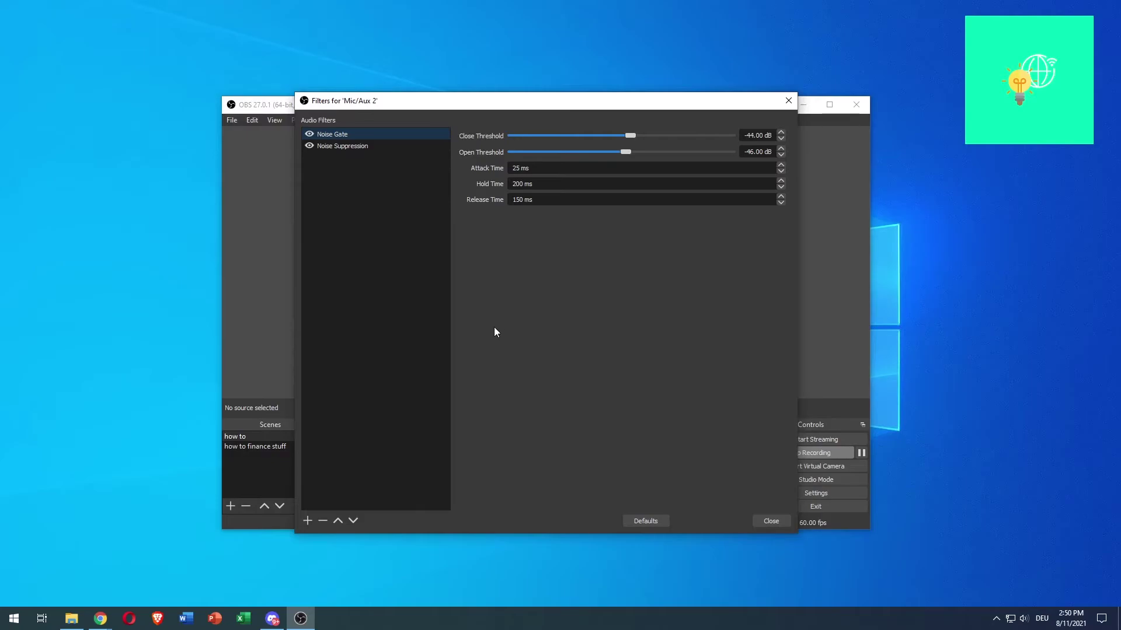
left_click(362, 147)
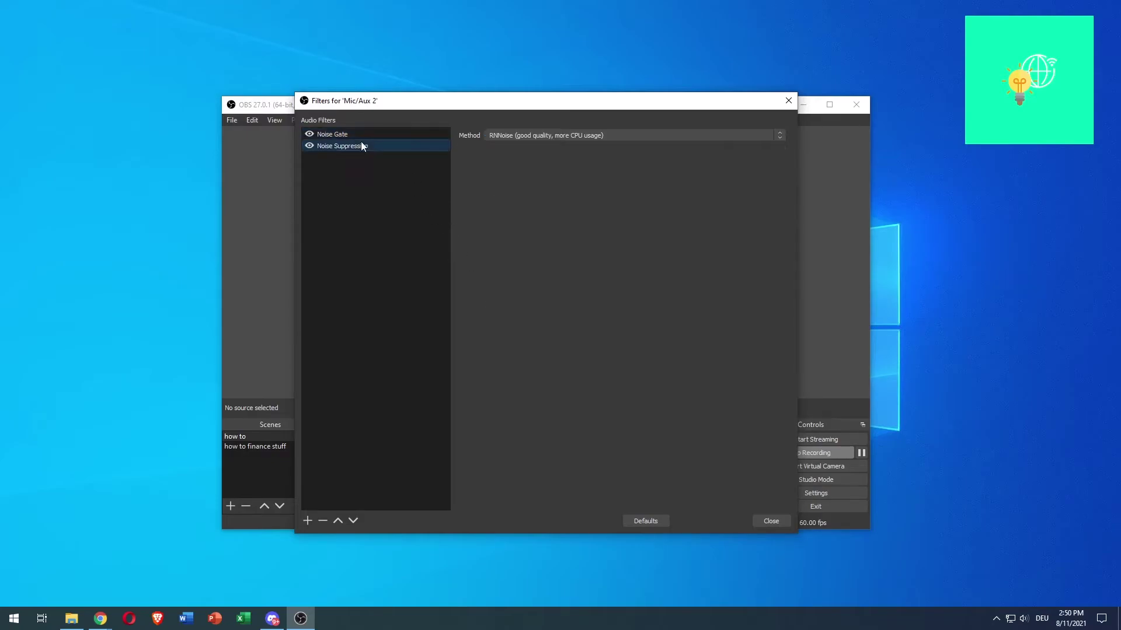
left_click(360, 136)
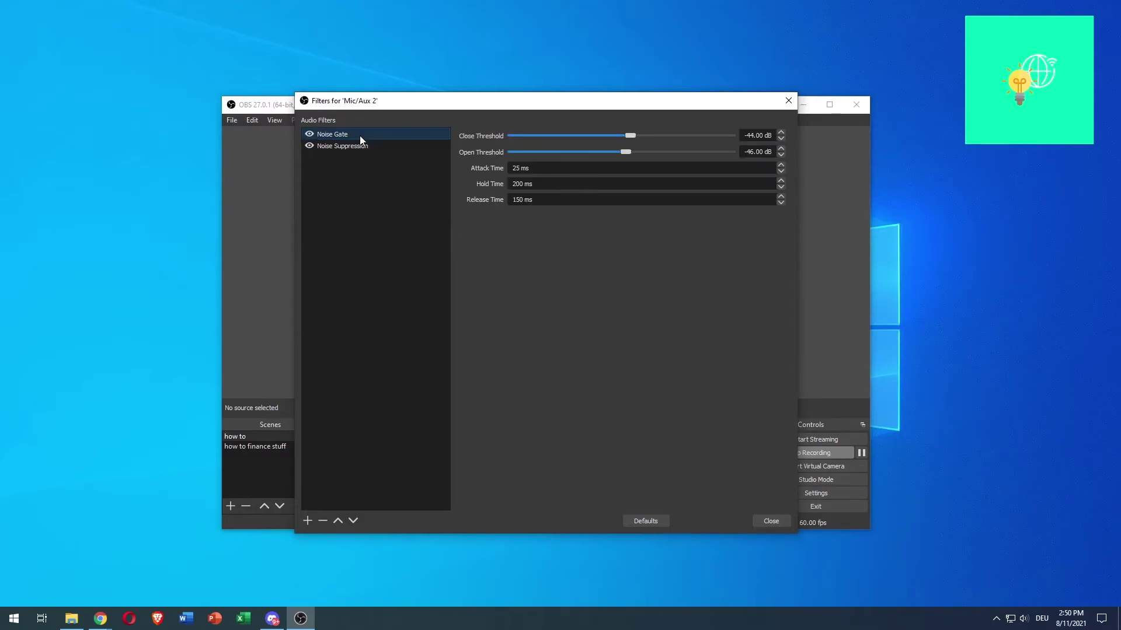
left_click(307, 520)
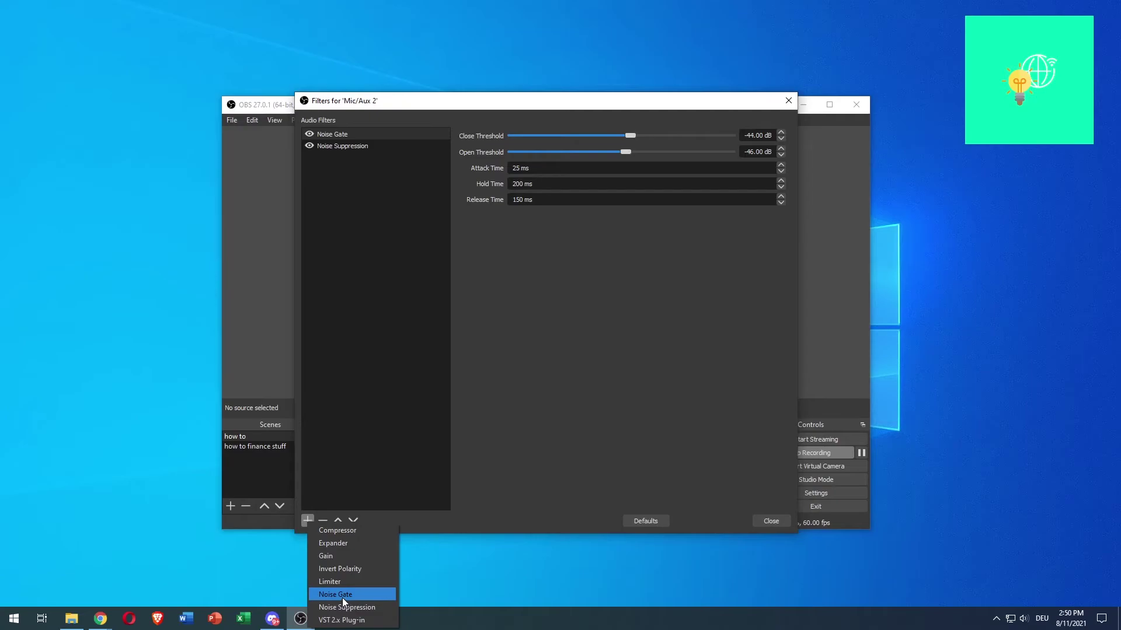
left_click(481, 291)
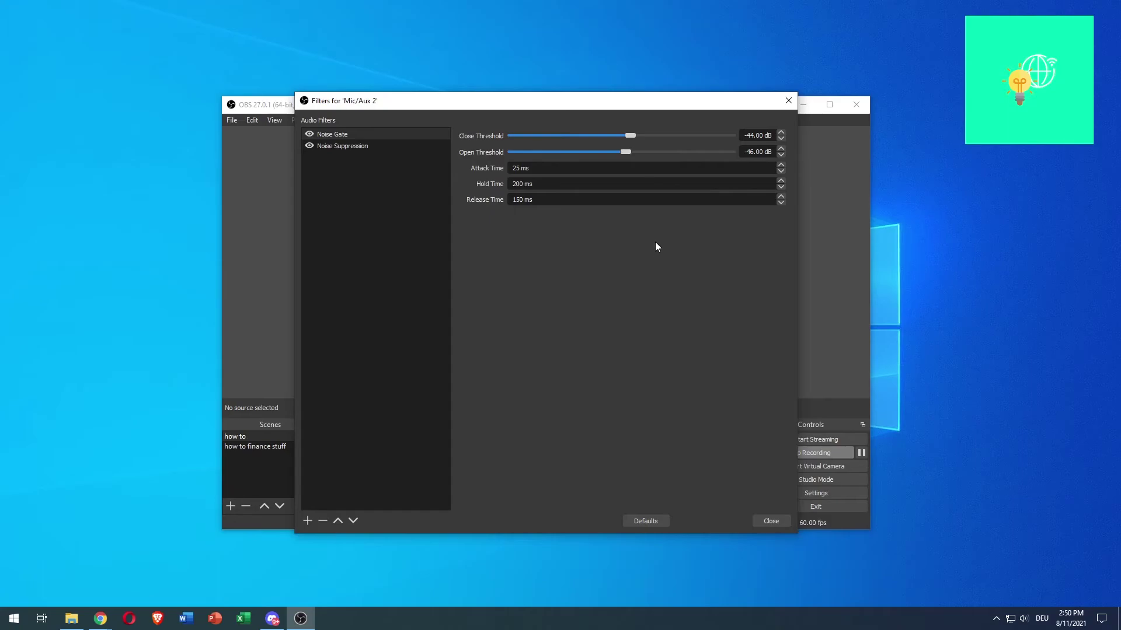
Step: Place the Filters window beside OBS and view the Noise Suppression RNNoise method
left_click_drag(586, 107, 795, 97)
left_click_drag(454, 108, 372, 93)
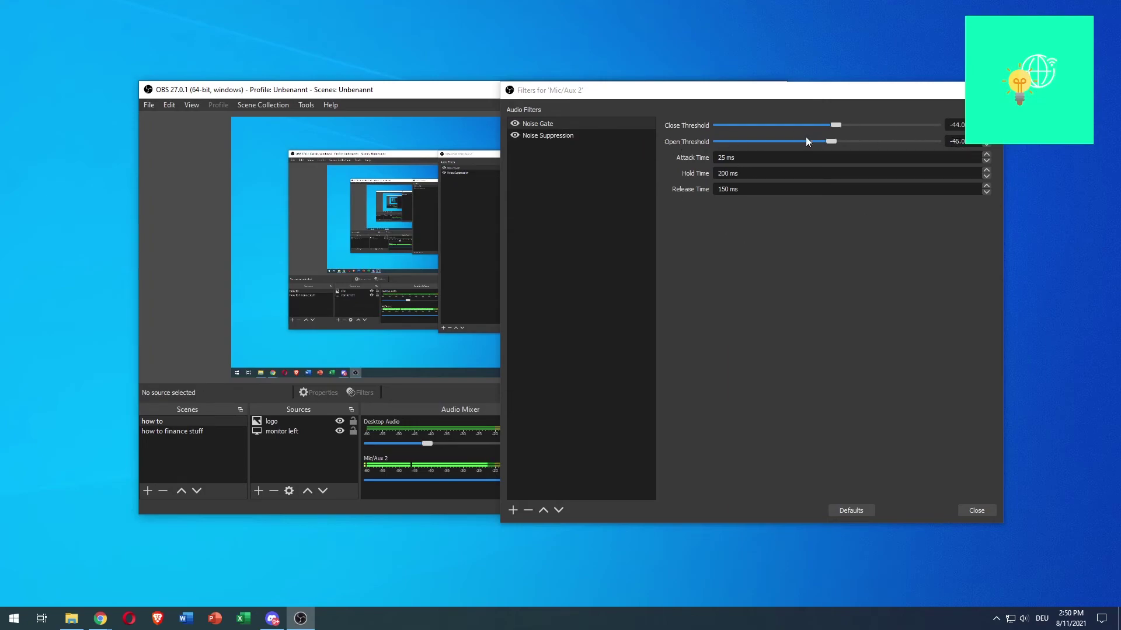
left_click(576, 138)
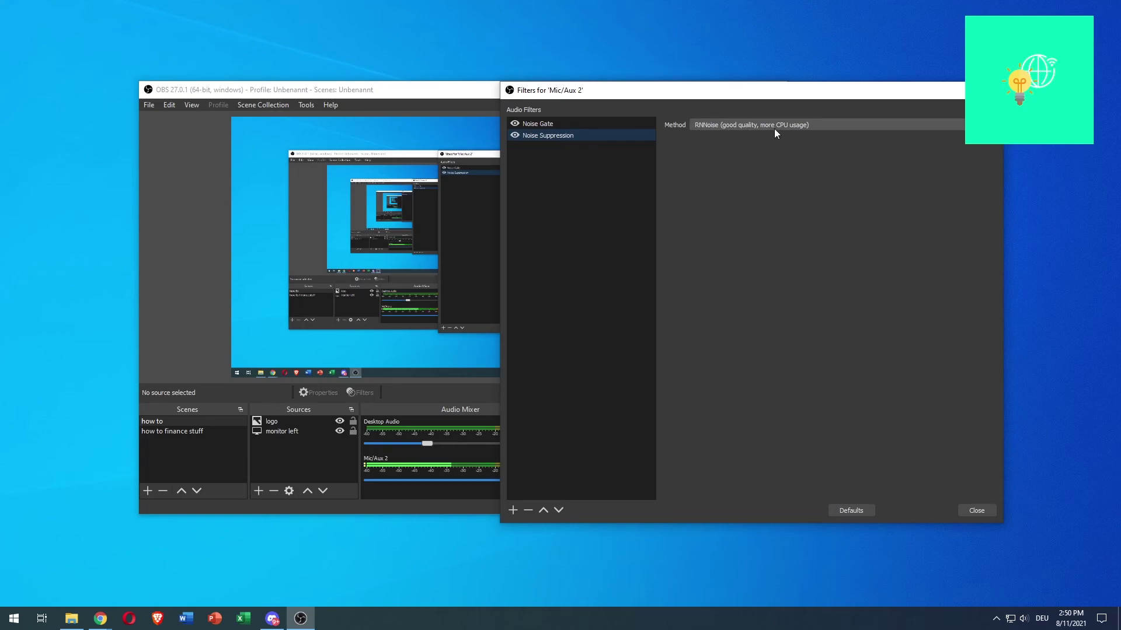
Step: Reposition the Filters window, view the Noise Gate threshold and timing settings, then close it
left_click_drag(750, 92, 580, 92)
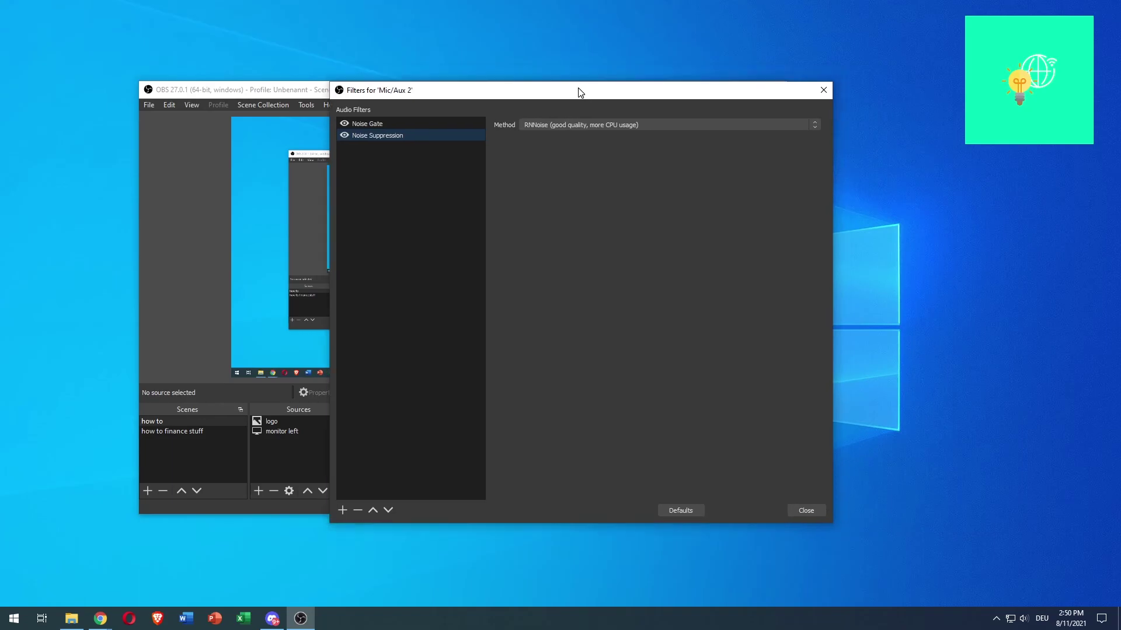
left_click_drag(496, 92, 549, 94)
left_click(471, 124)
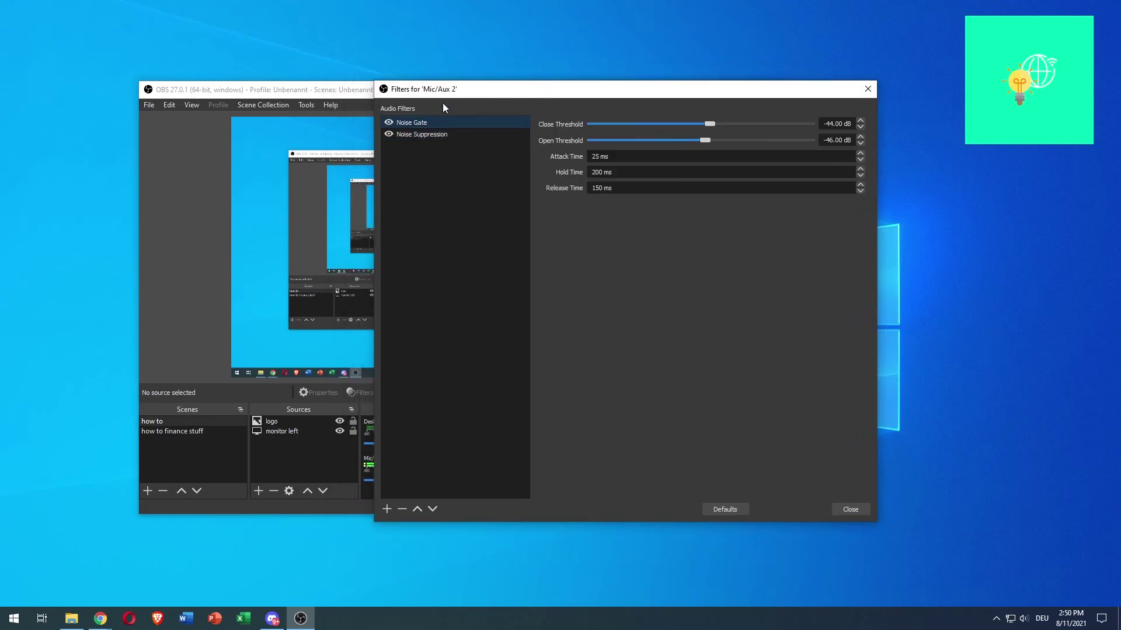
left_click(839, 514)
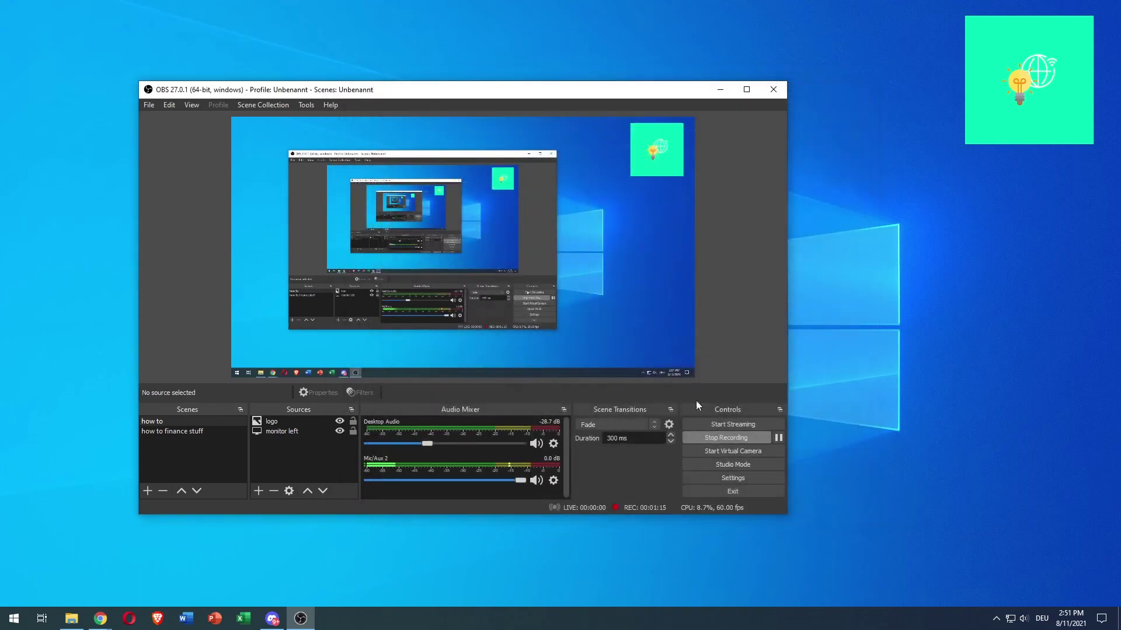
left_click_drag(539, 91, 582, 95)
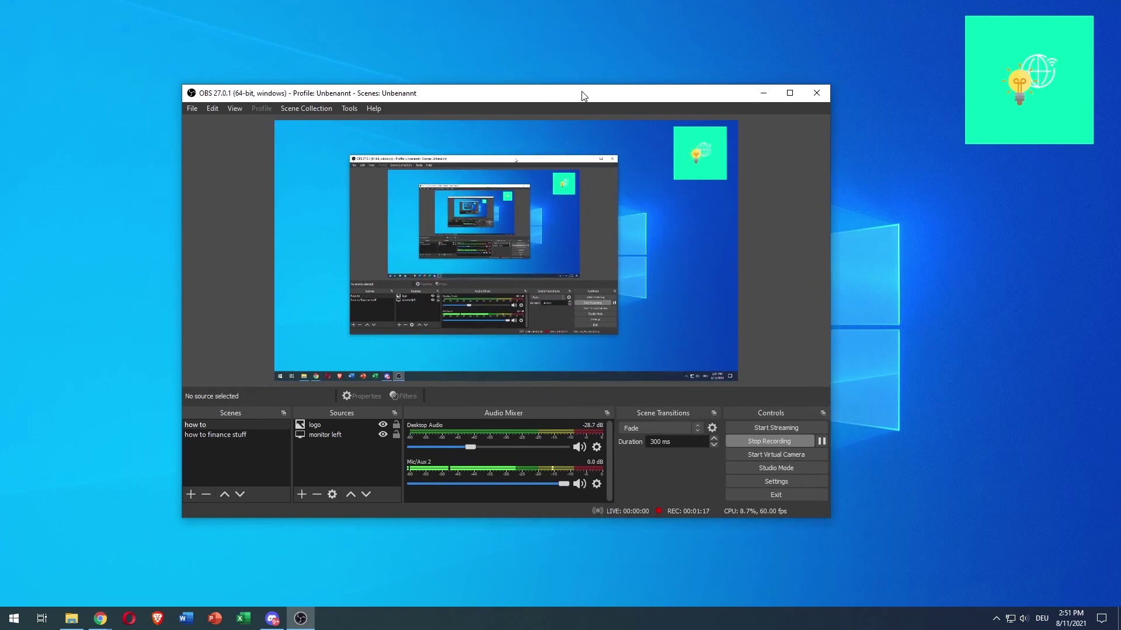